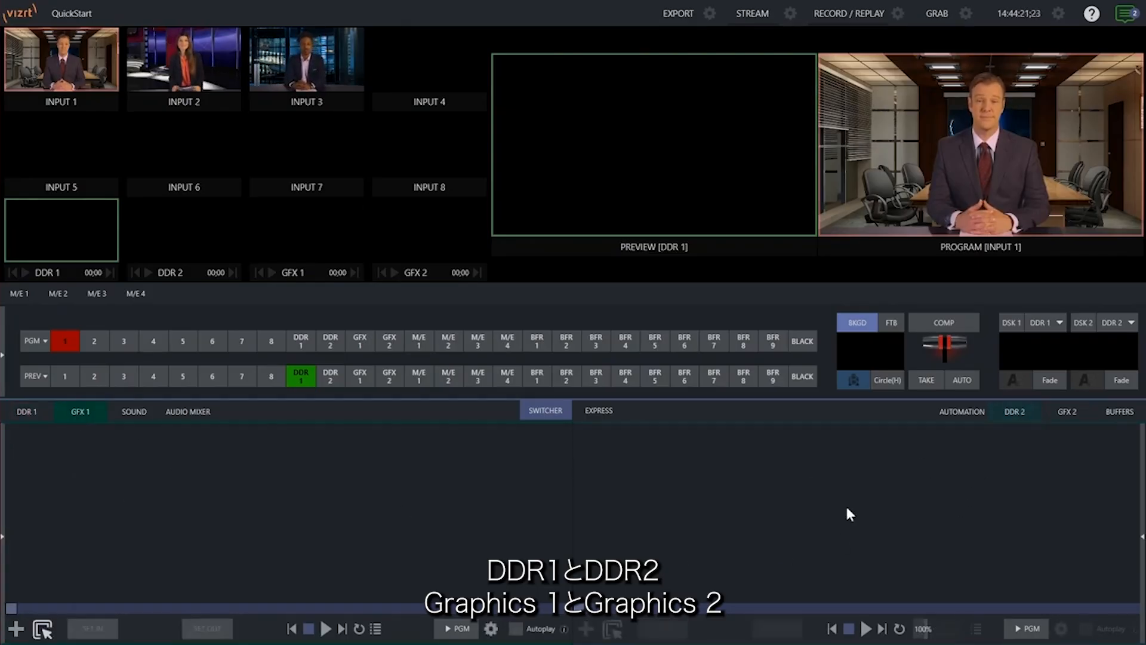
Show the GFX 2, Sound and GFX 1 media players one after another
left_click(1072, 418)
left_click(134, 411)
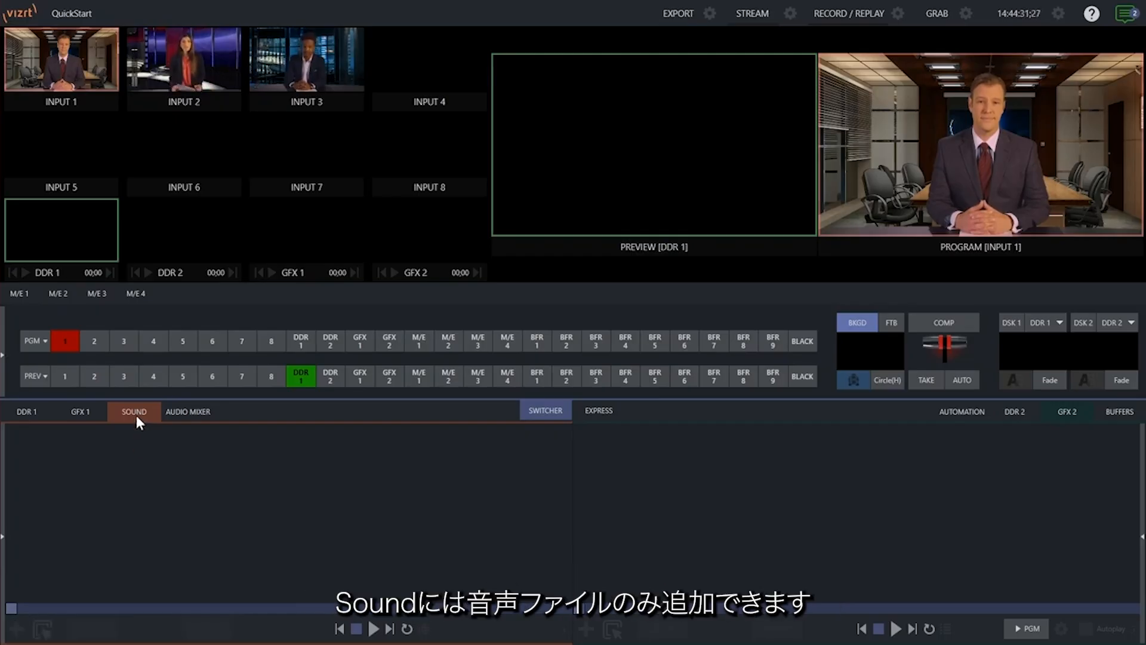
left_click(84, 413)
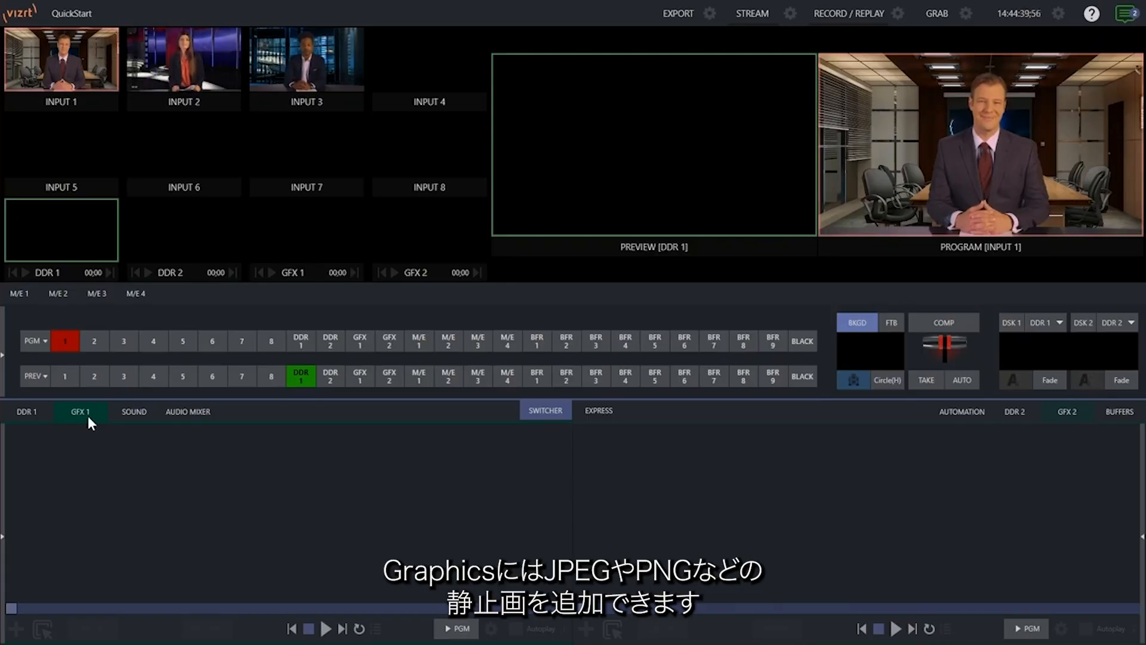
Add the River Bridge, River Ducks and River Flow clips from the NewTek (NTSC) collection to DDR 1
left_click(29, 414)
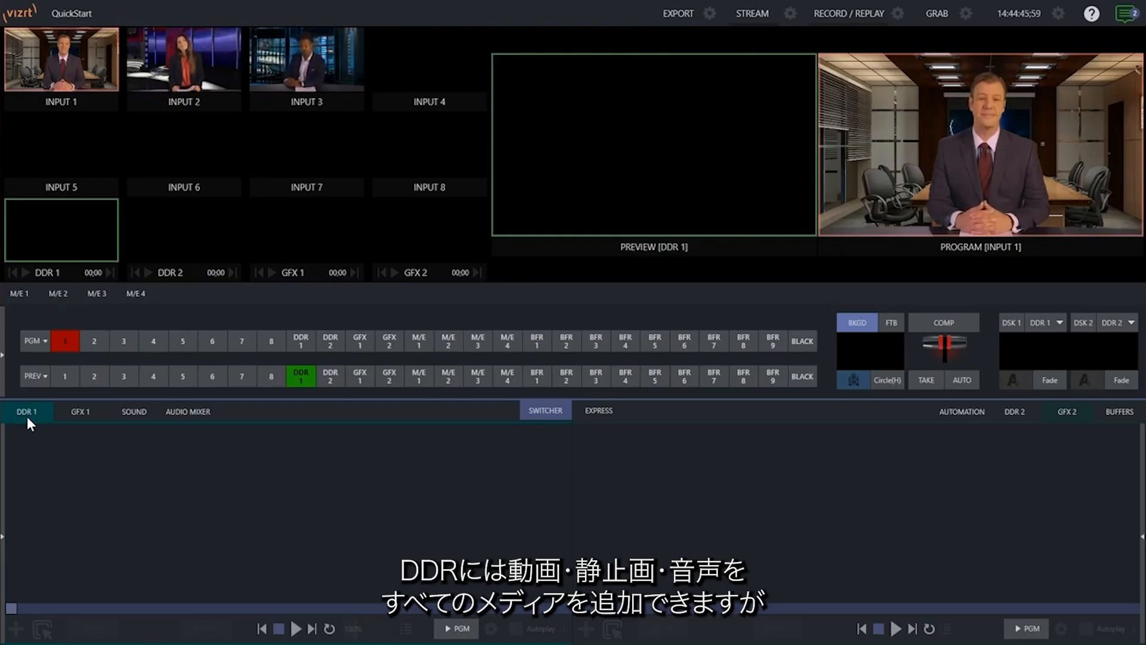
mouse_move(34, 431)
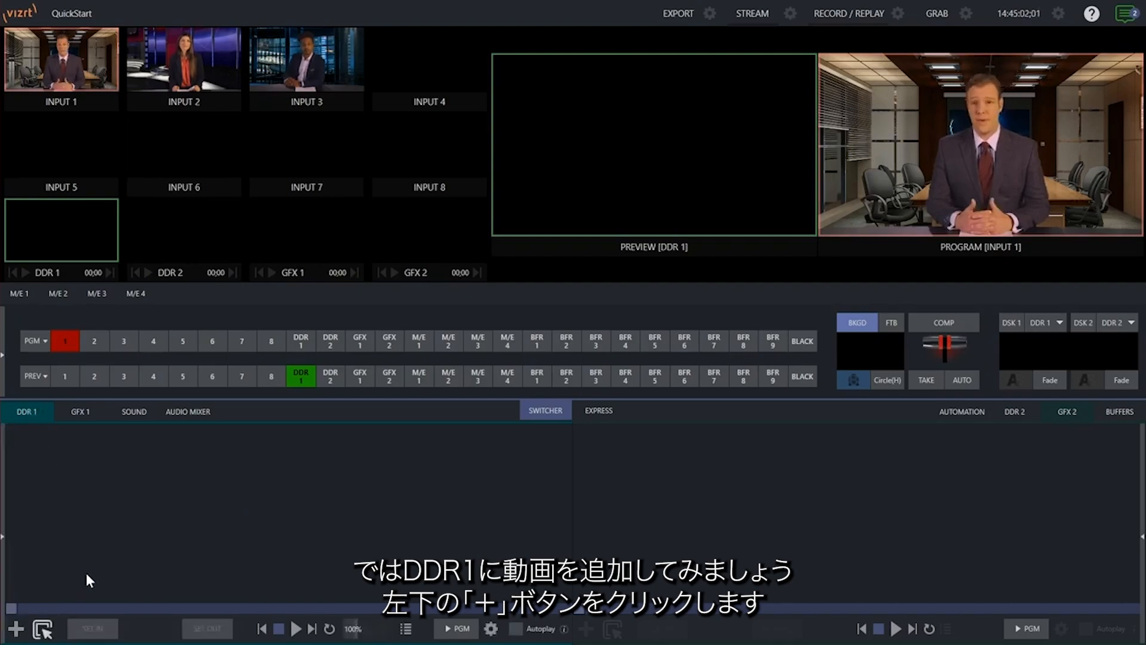
left_click(16, 629)
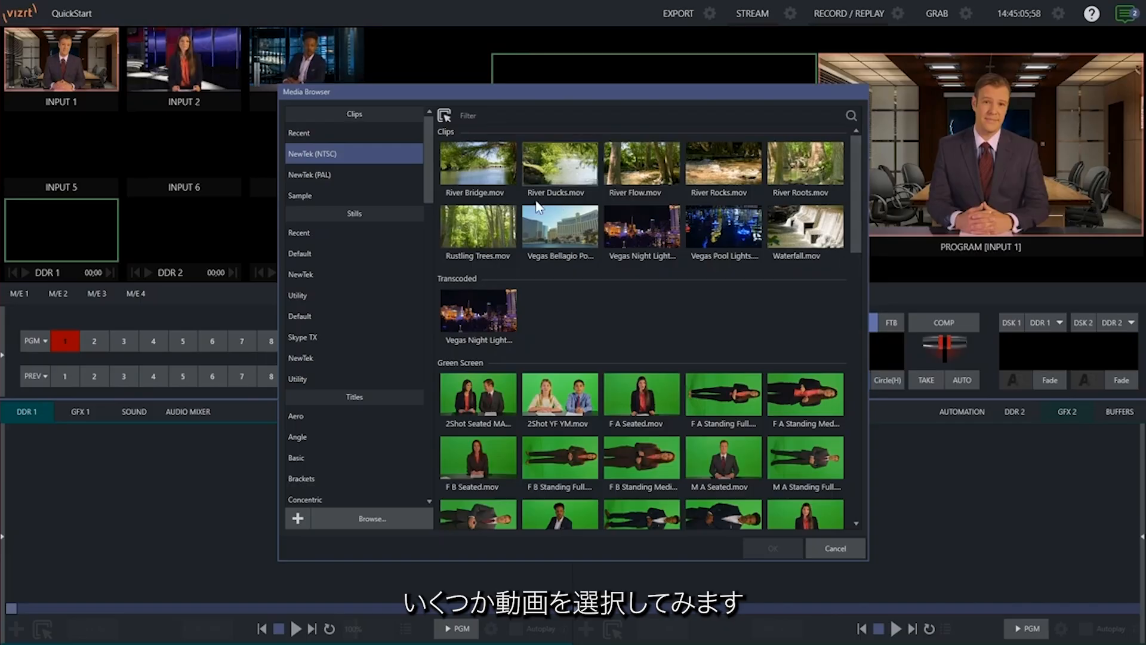
left_click(477, 163)
left_click(642, 163, "shift")
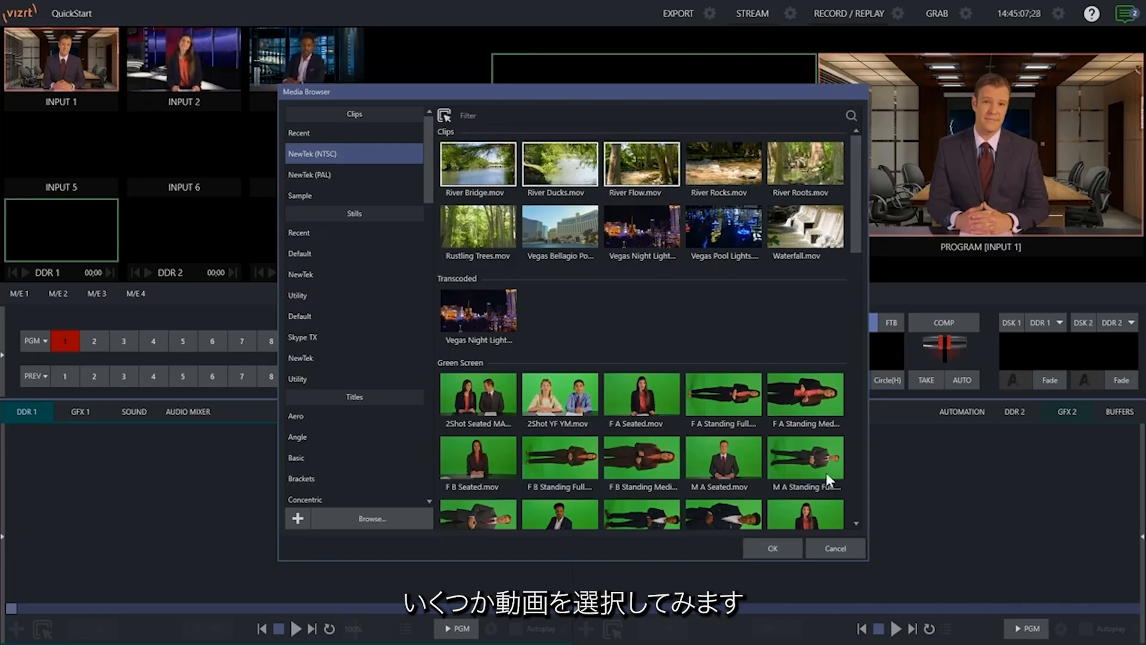
left_click(786, 550)
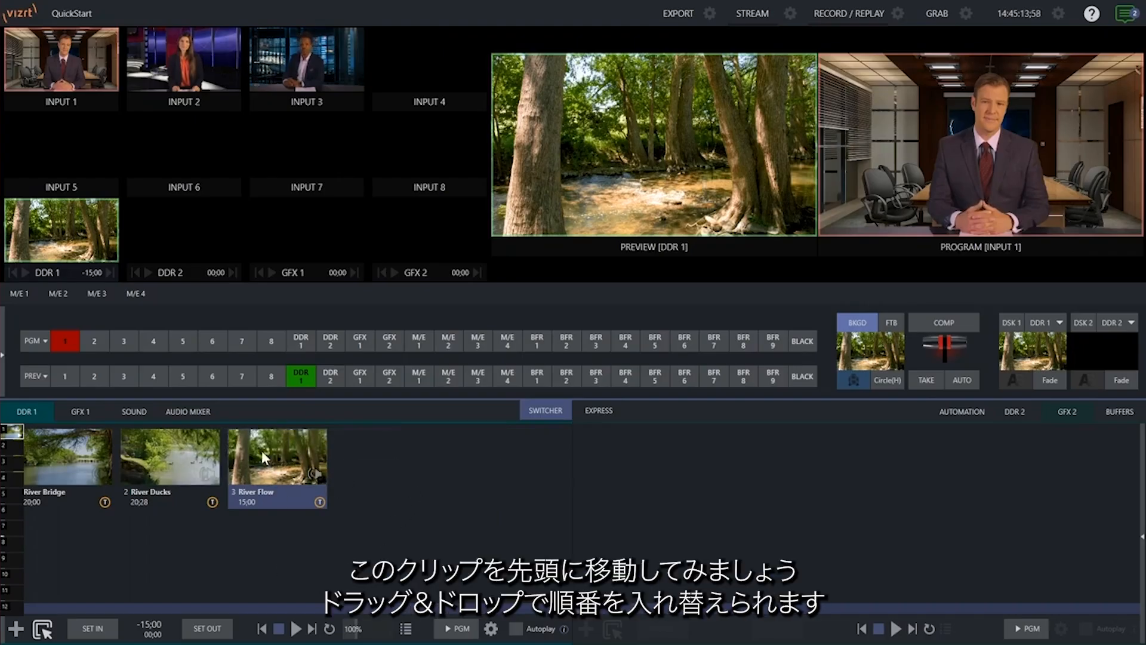
Move River Flow to the start of the DDR 1 playlist and trim it to run from 03;54 to 09;18
mouse_move(270, 458)
left_mouse_down()
mouse_move(99, 466)
mouse_move(224, 477)
left_mouse_up()
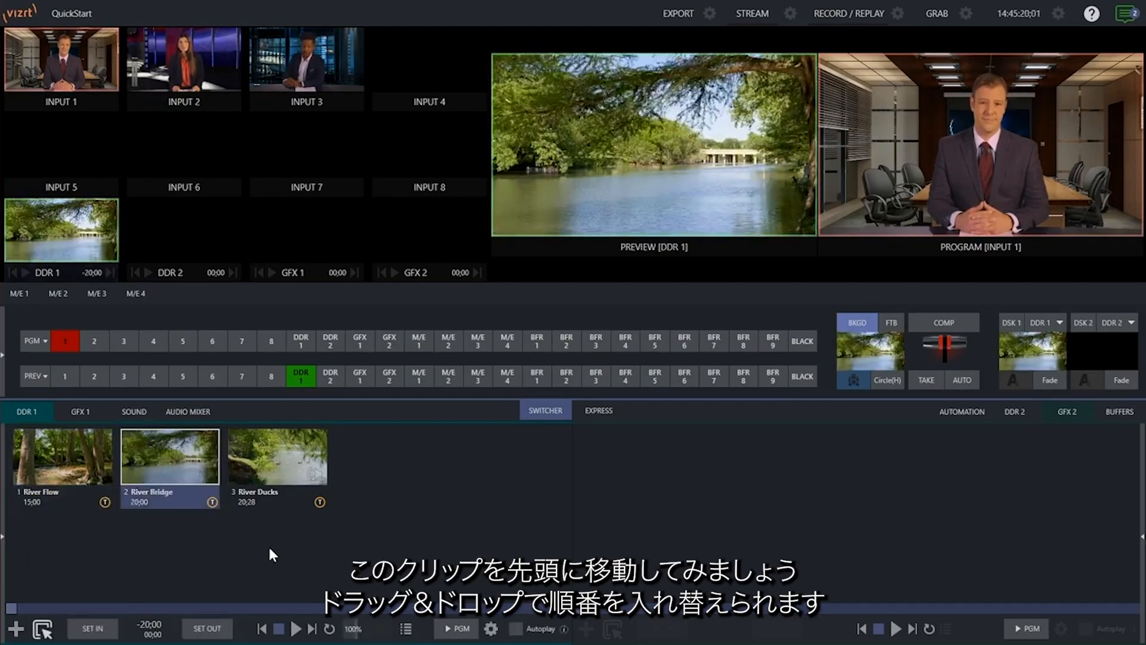
left_click(72, 458)
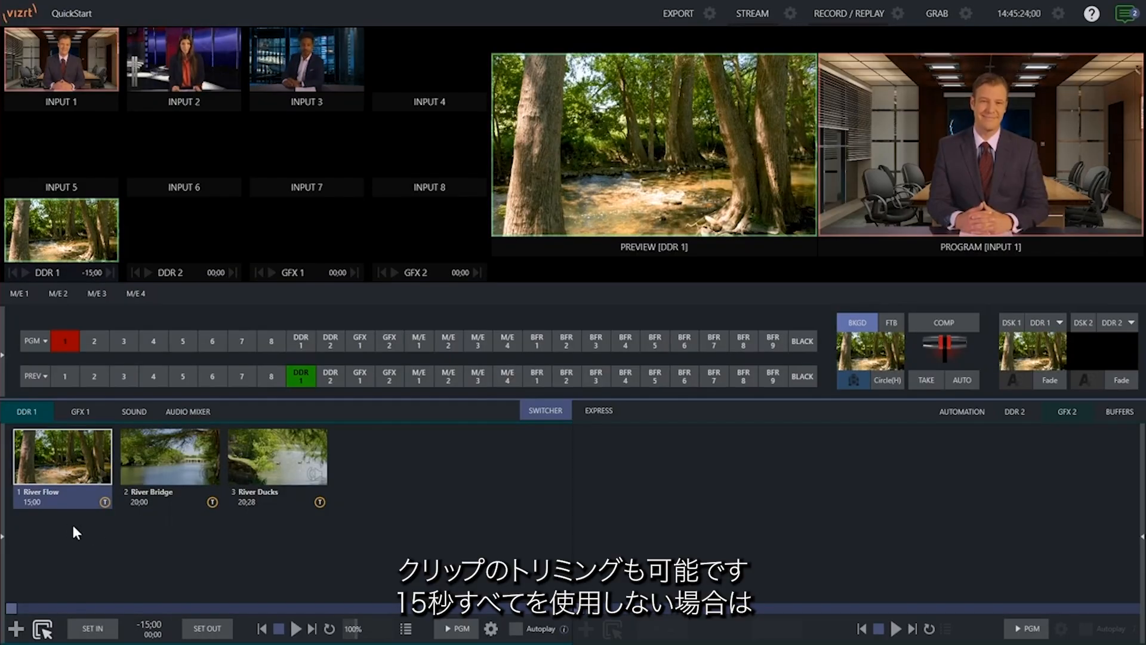
left_click_drag(13, 607, 165, 599)
left_click(90, 628)
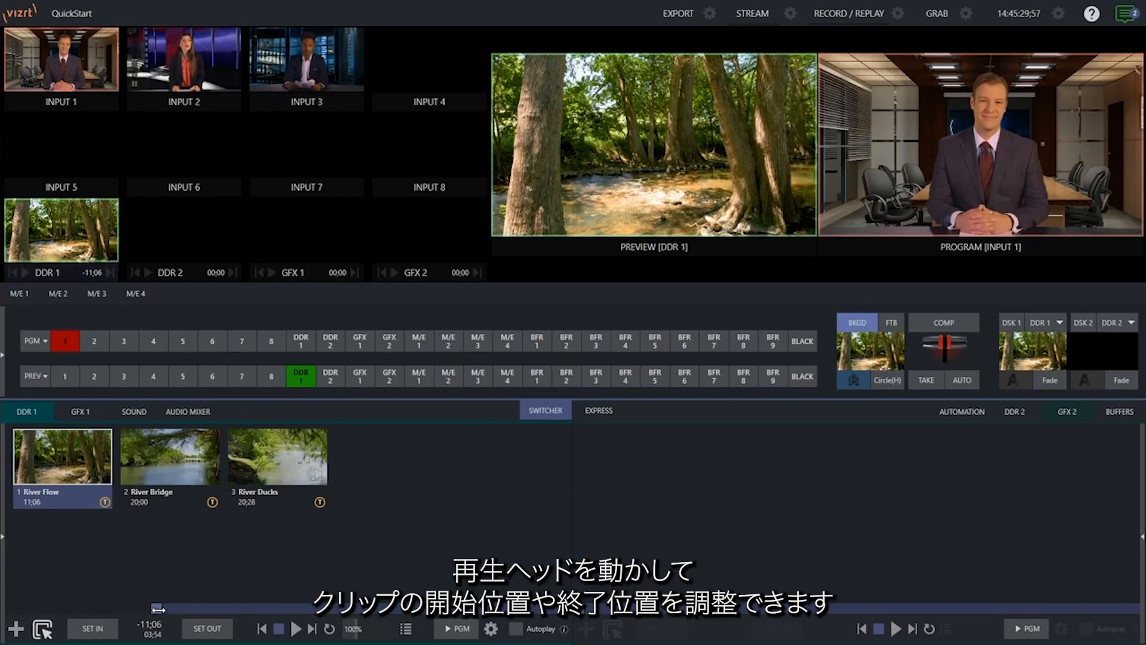
left_click(210, 629)
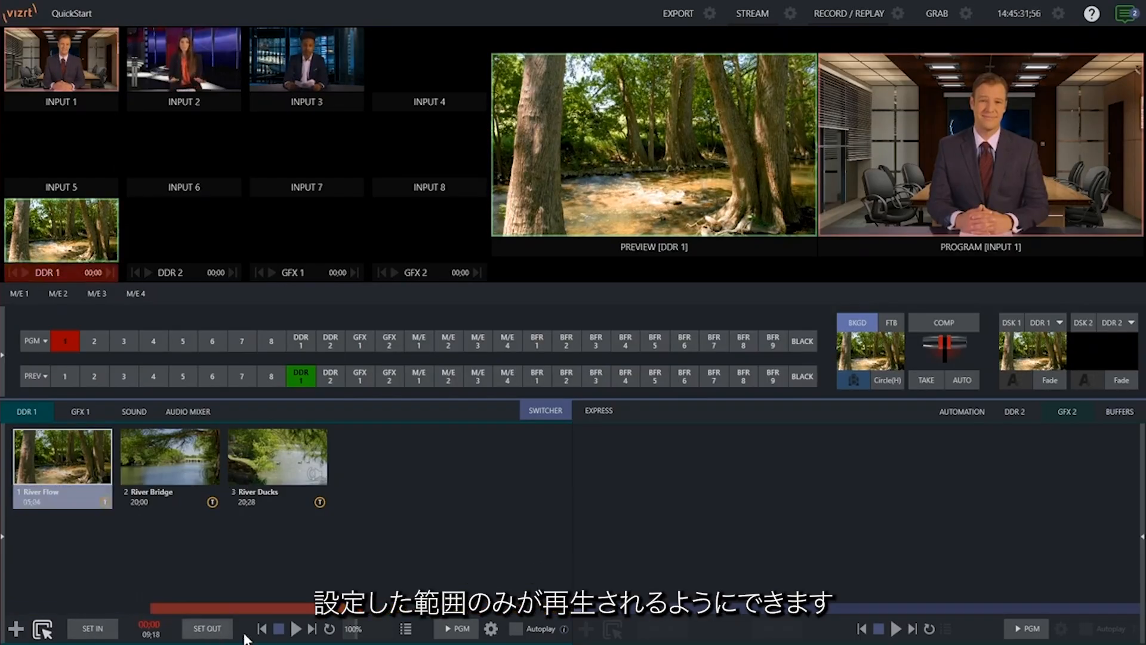
left_click(279, 630)
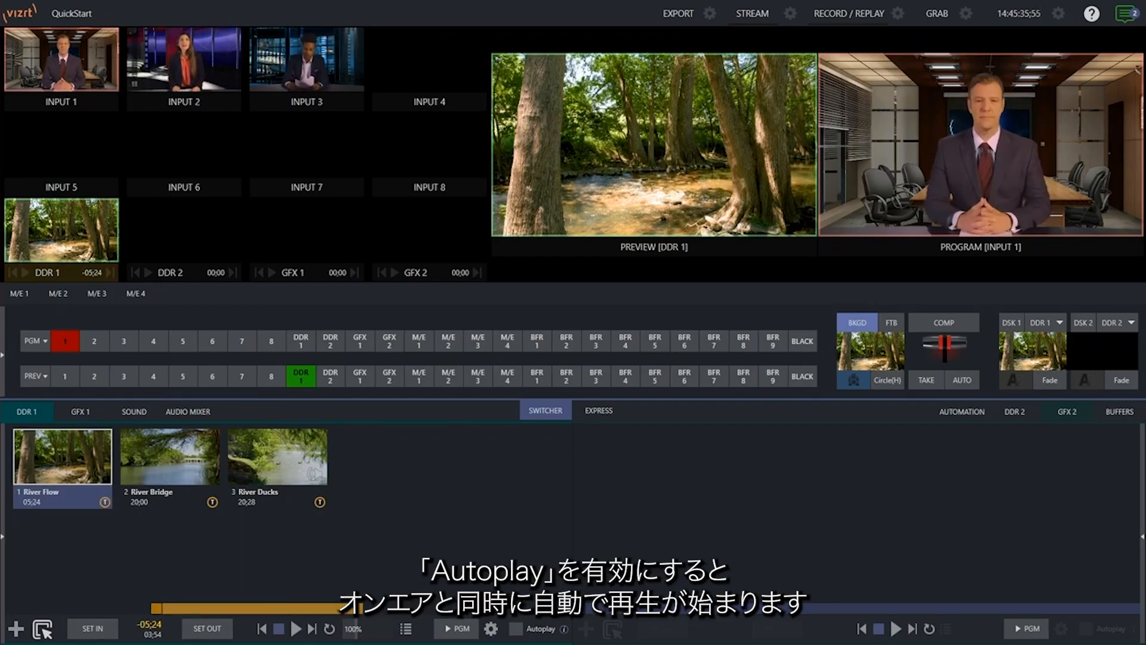
Enable Autoplay for DDR 1 and put it on air twice with the automatic transition
left_click(516, 629)
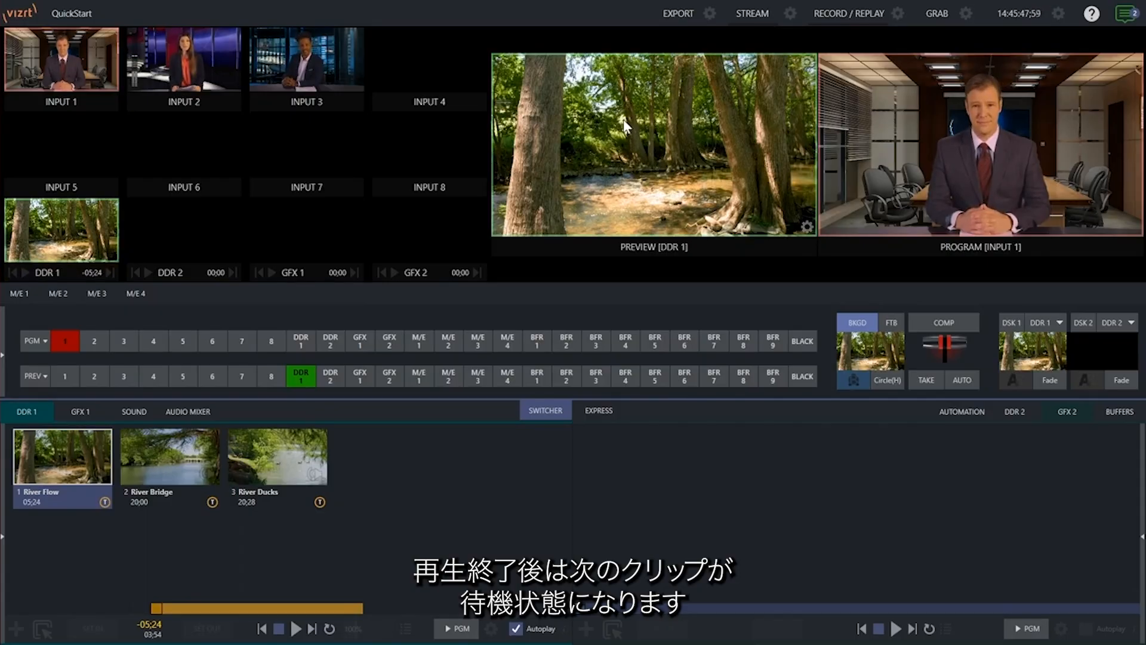
left_click(962, 379)
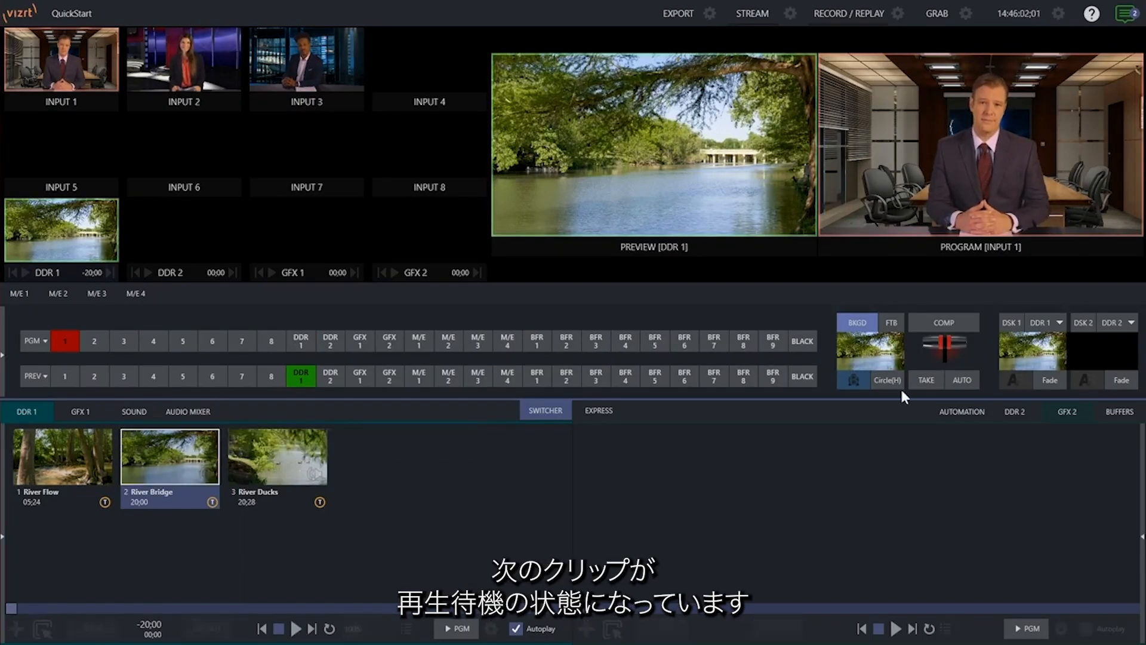
left_click(961, 380)
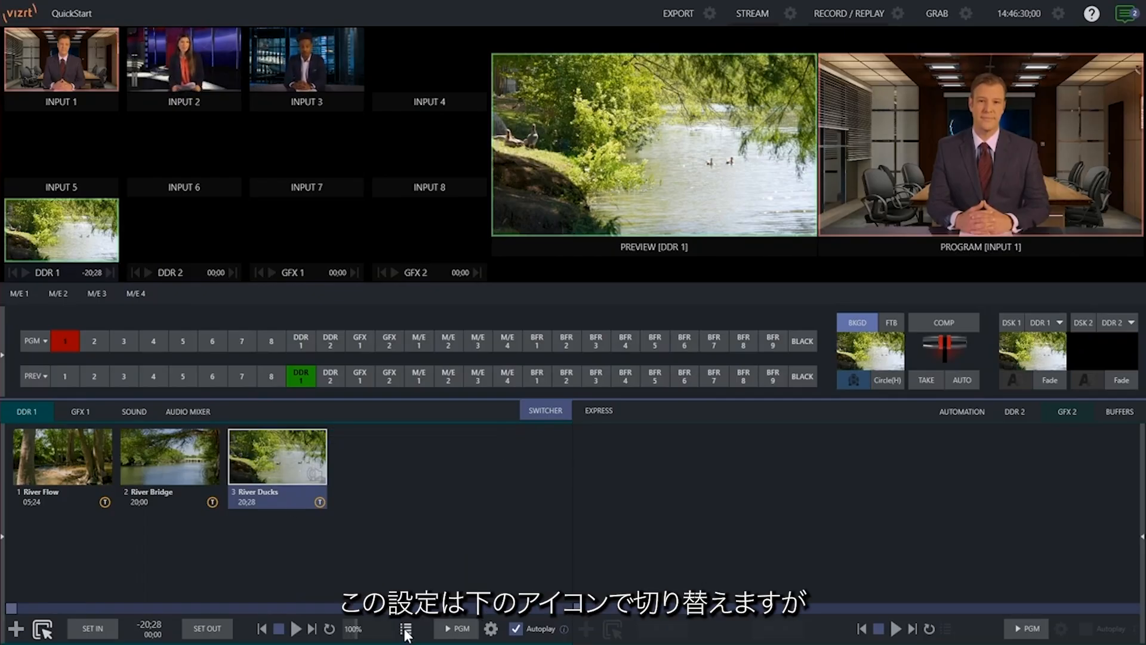
Cue River Flow, River Bridge and River Ducks individually, and turn on continuous playlist playback for DDR 1
left_click(99, 473)
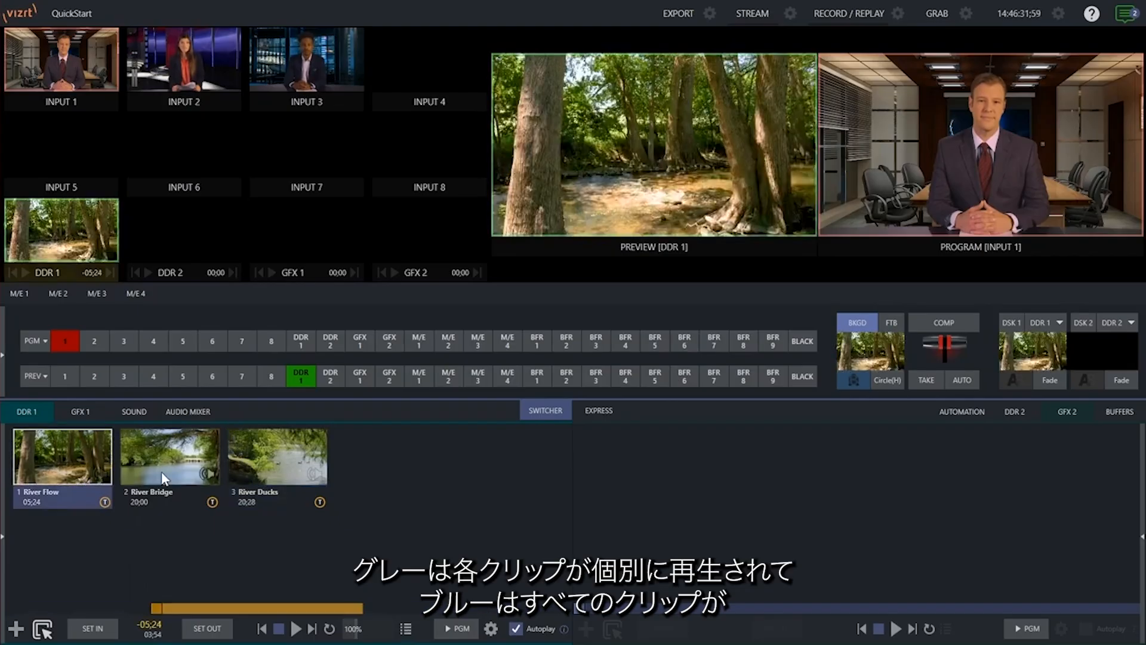
left_click(164, 471)
left_click(257, 472)
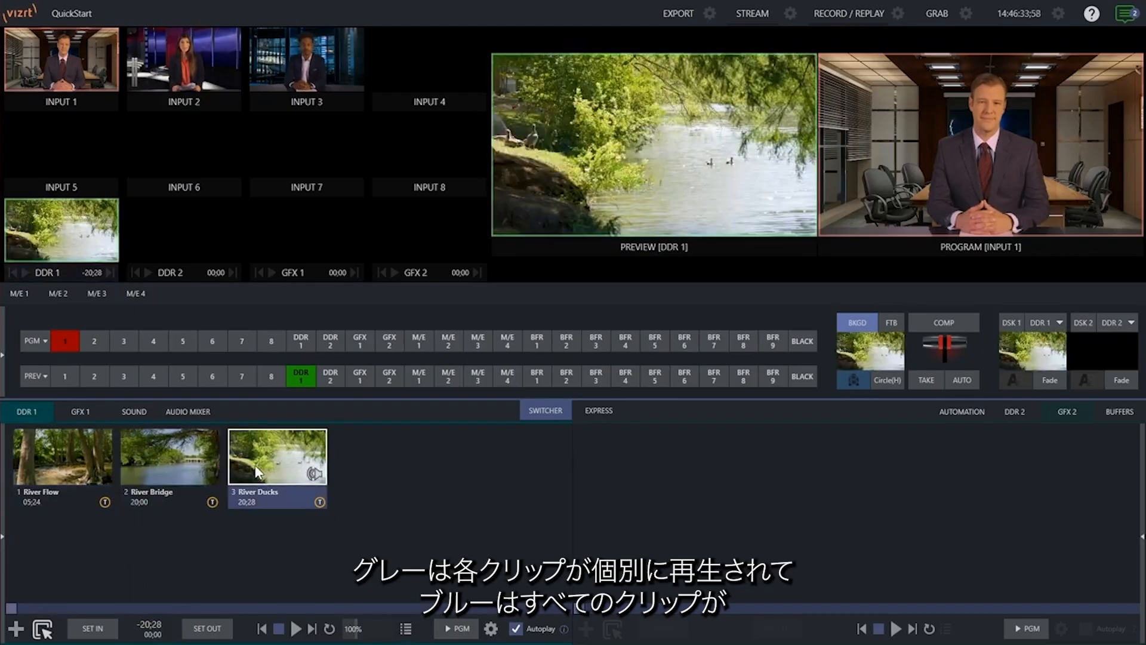
left_click(406, 630)
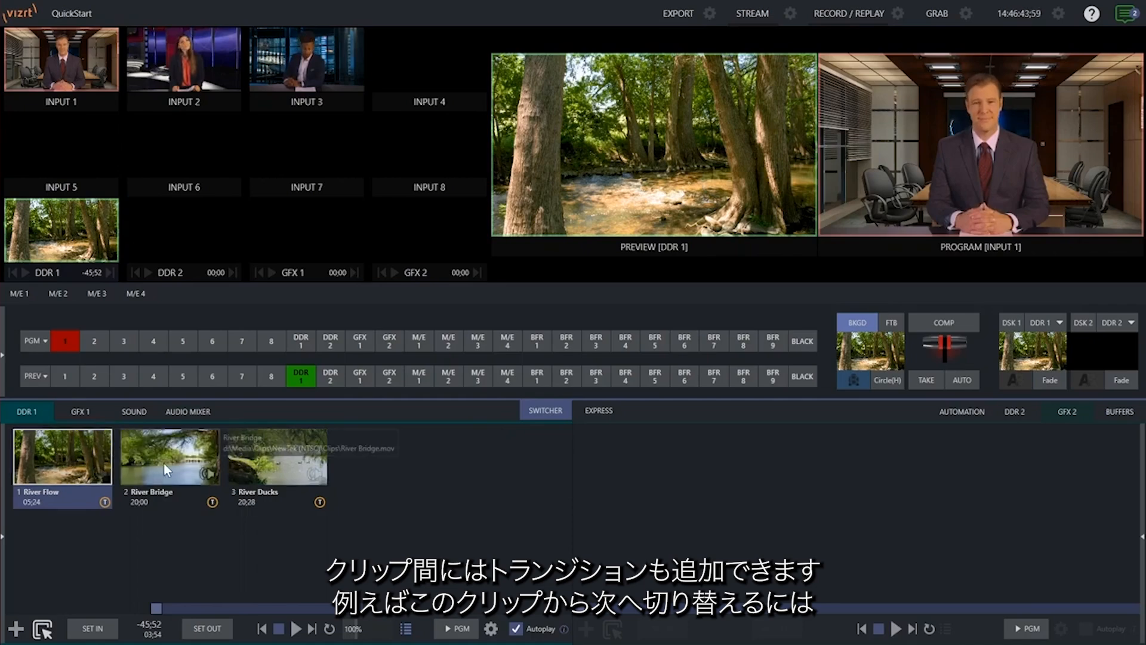
Insert the Edge LtoR(H) transition between River Flow and River Bridge, and put DDR 1 on air with the automatic transition
left_click(17, 630)
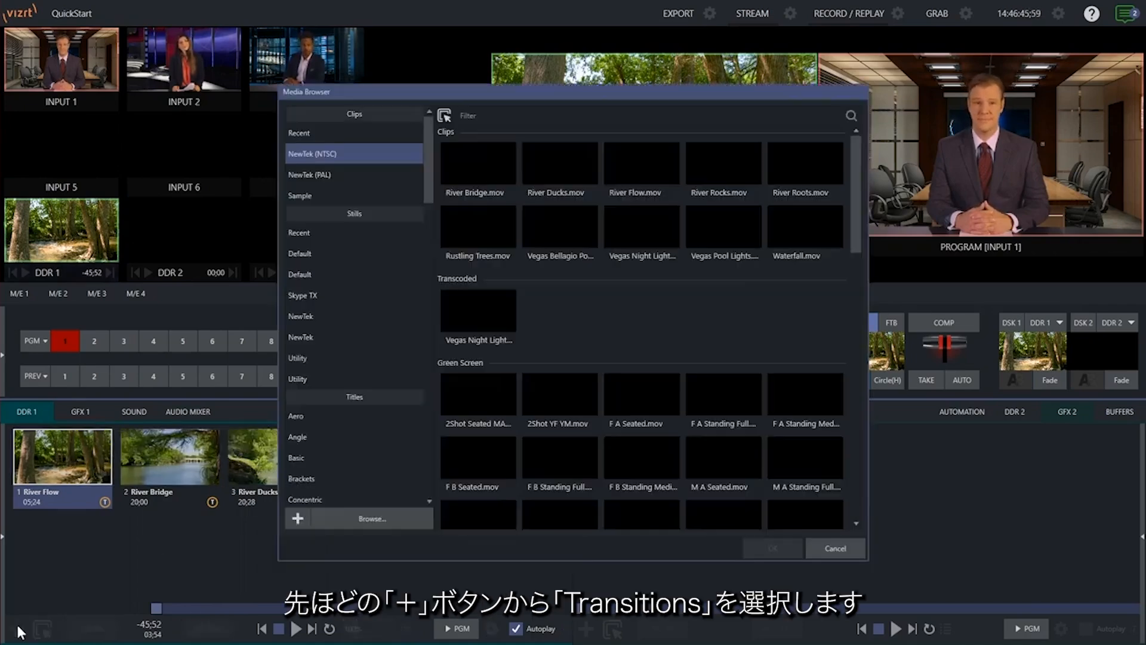
left_click_drag(430, 177, 418, 418)
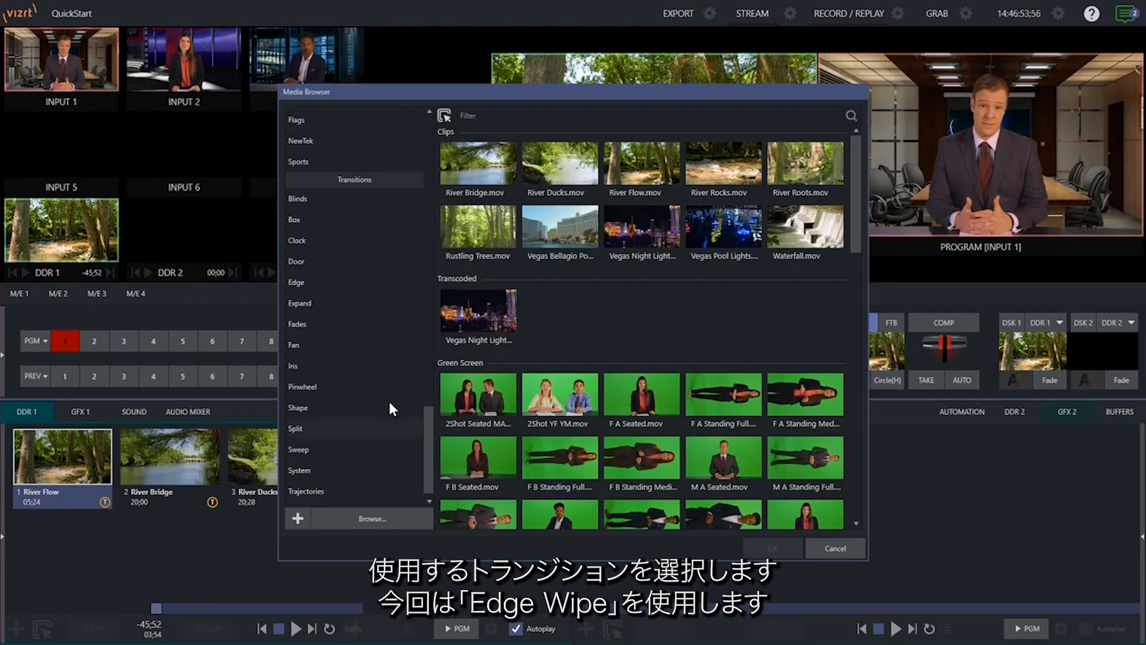
left_click(314, 279)
left_click(464, 160)
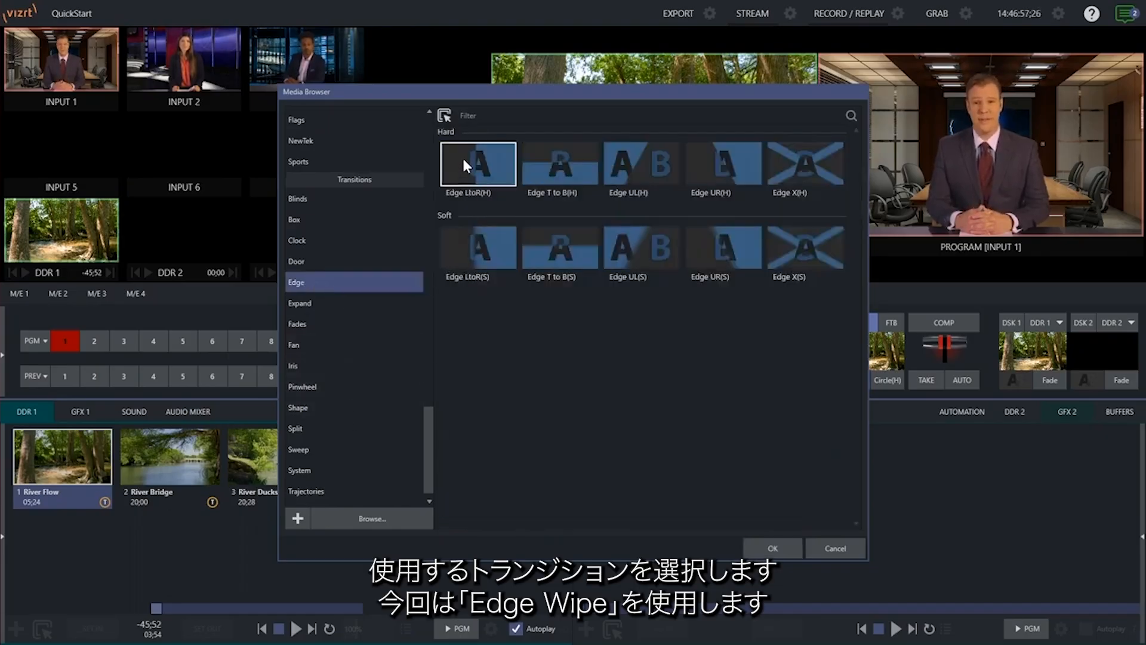
left_click(766, 549)
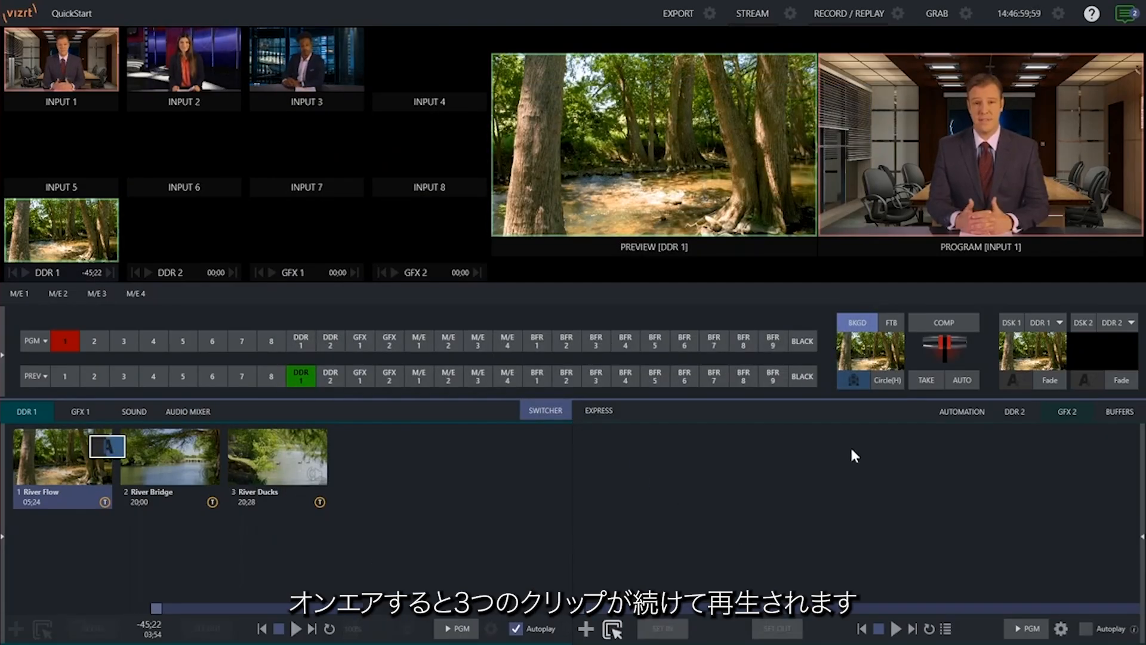
left_click(967, 379)
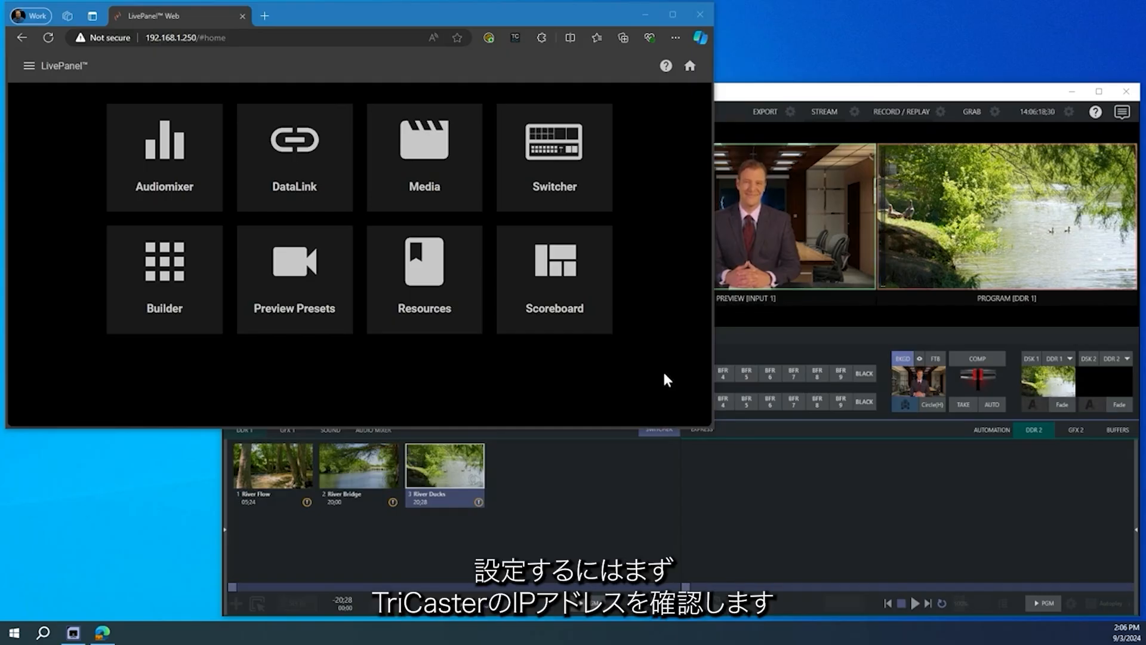
Look up the TriCaster's IP address in the Notification Center of the live production window, and close it
left_click(807, 214)
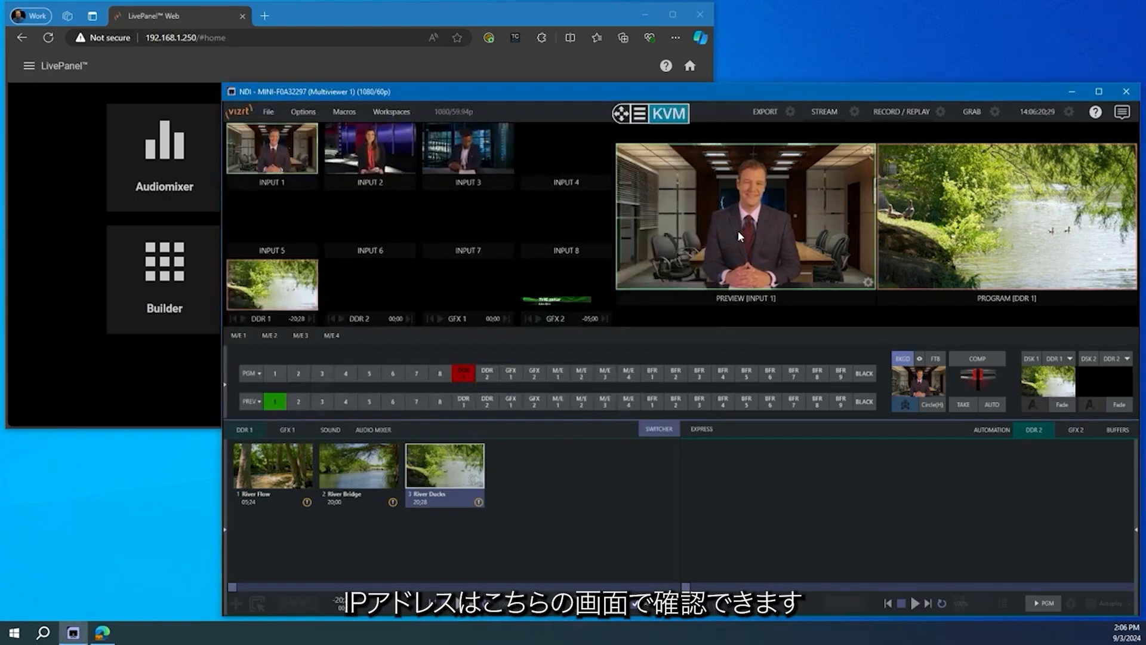
left_click(1124, 115)
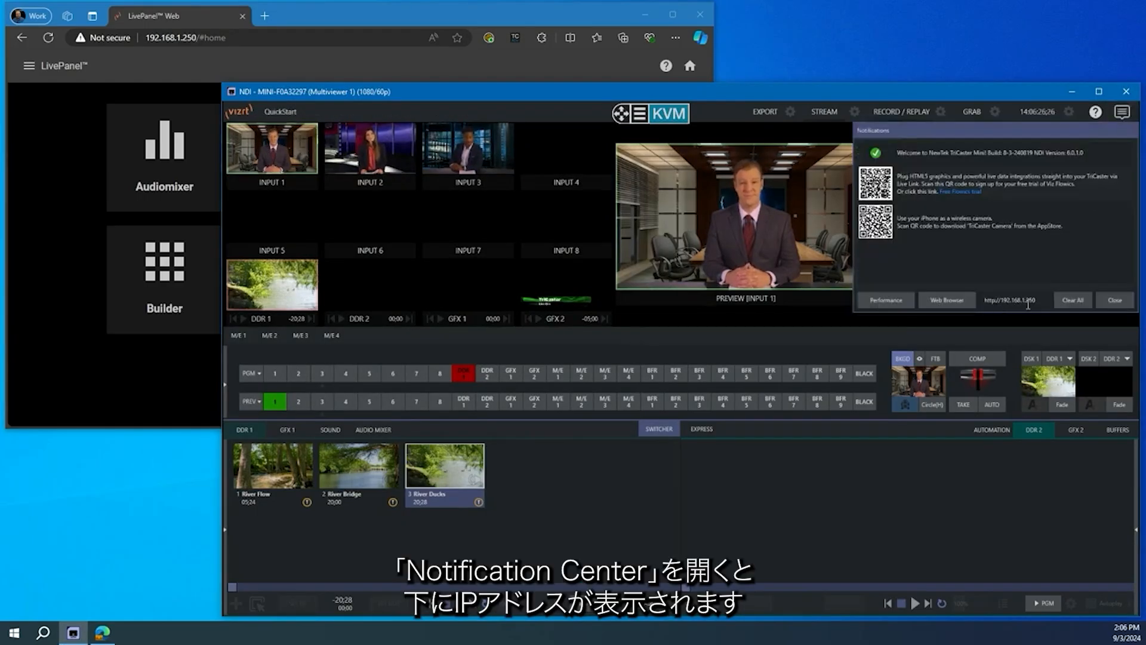
left_click(1125, 306)
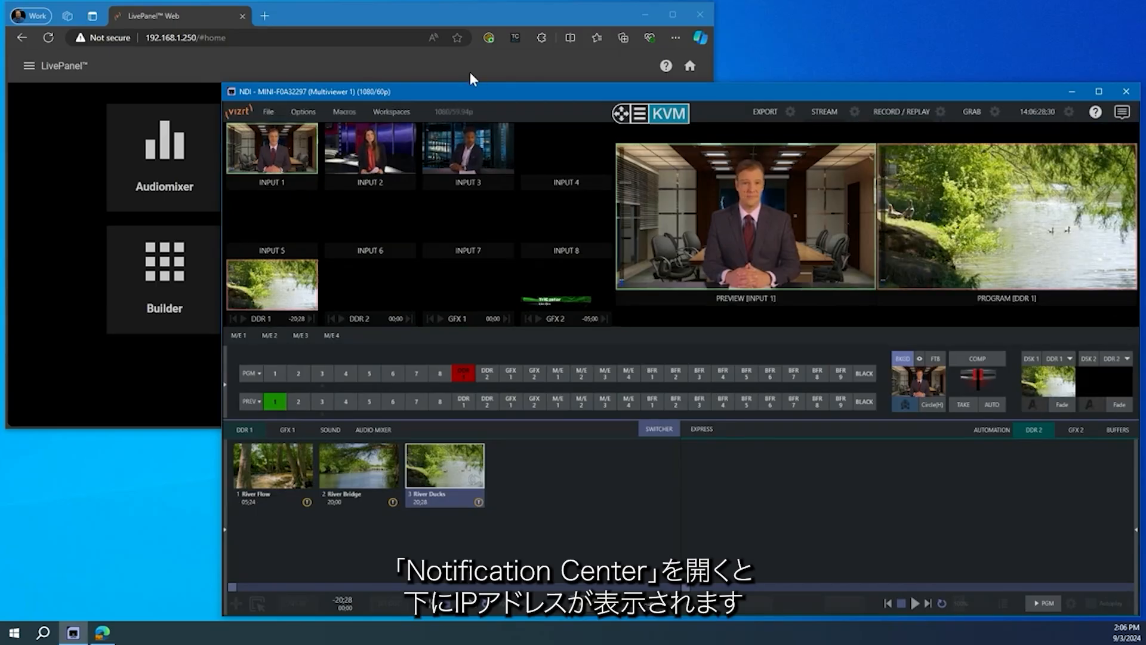
Switch to LivePanel in the browser and open the DDR 1 player in its Media section
left_click(400, 12)
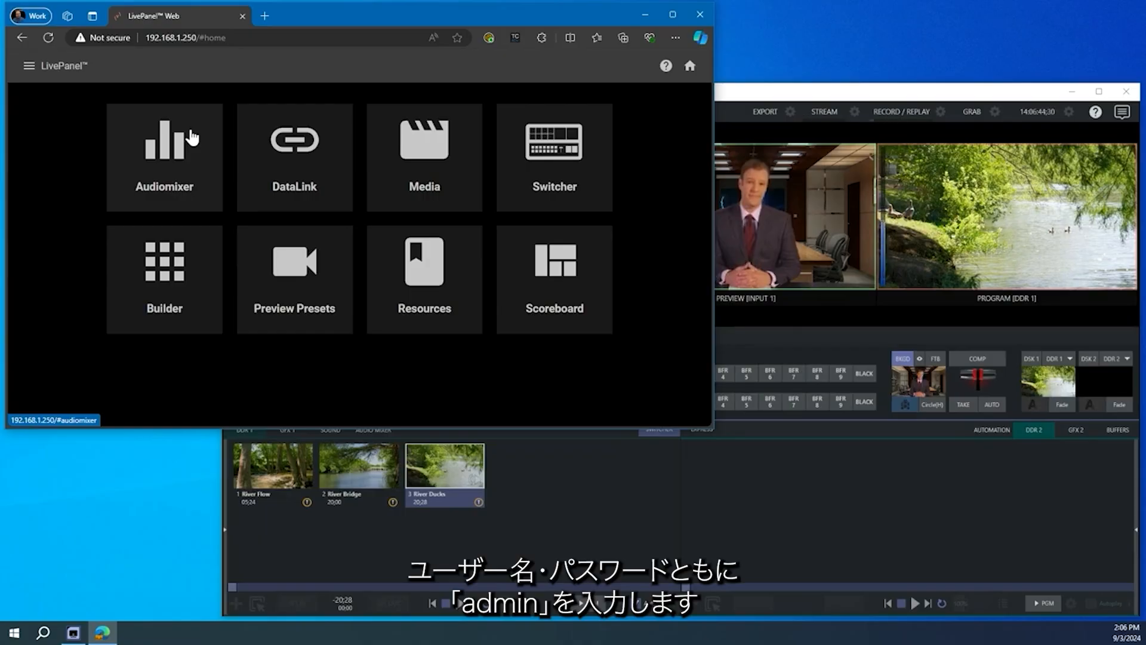
left_click(420, 168)
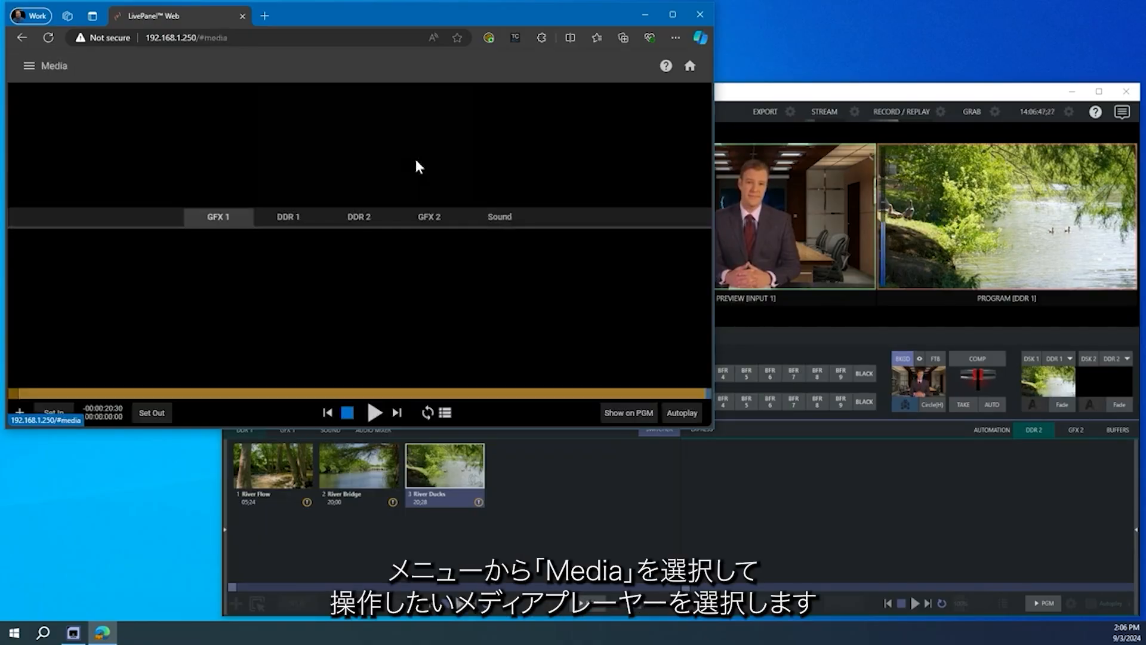
left_click(288, 221)
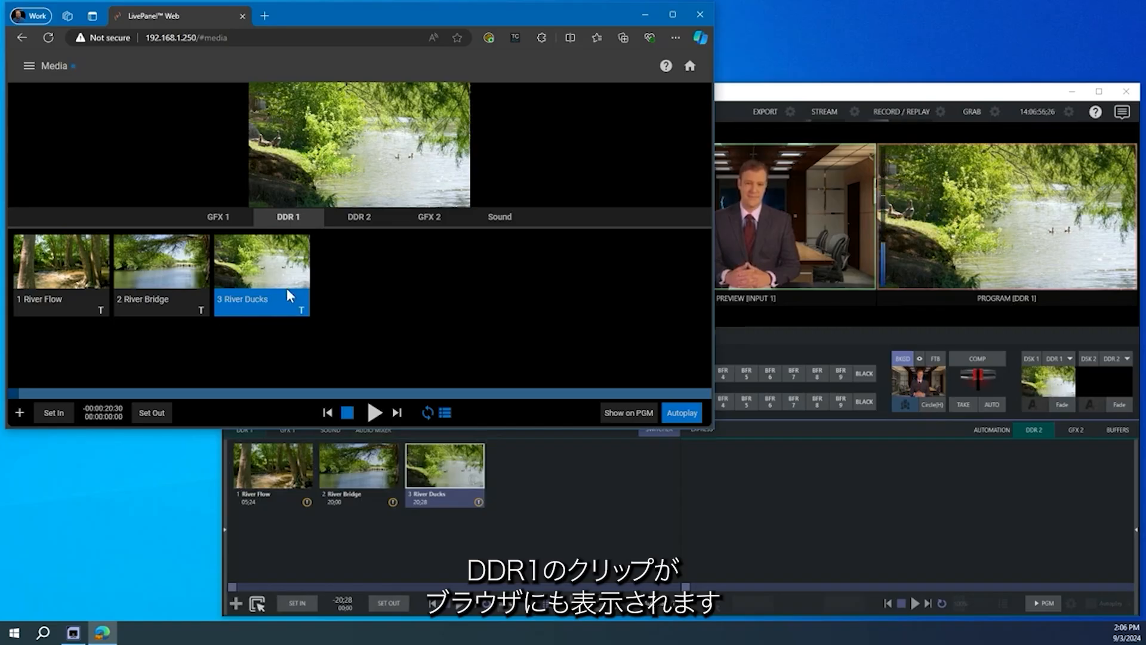
Move River Ducks ahead of River Bridge in the DDR 1 playlist and add the Vegas Pool Lights clip
left_click_drag(286, 289, 116, 287)
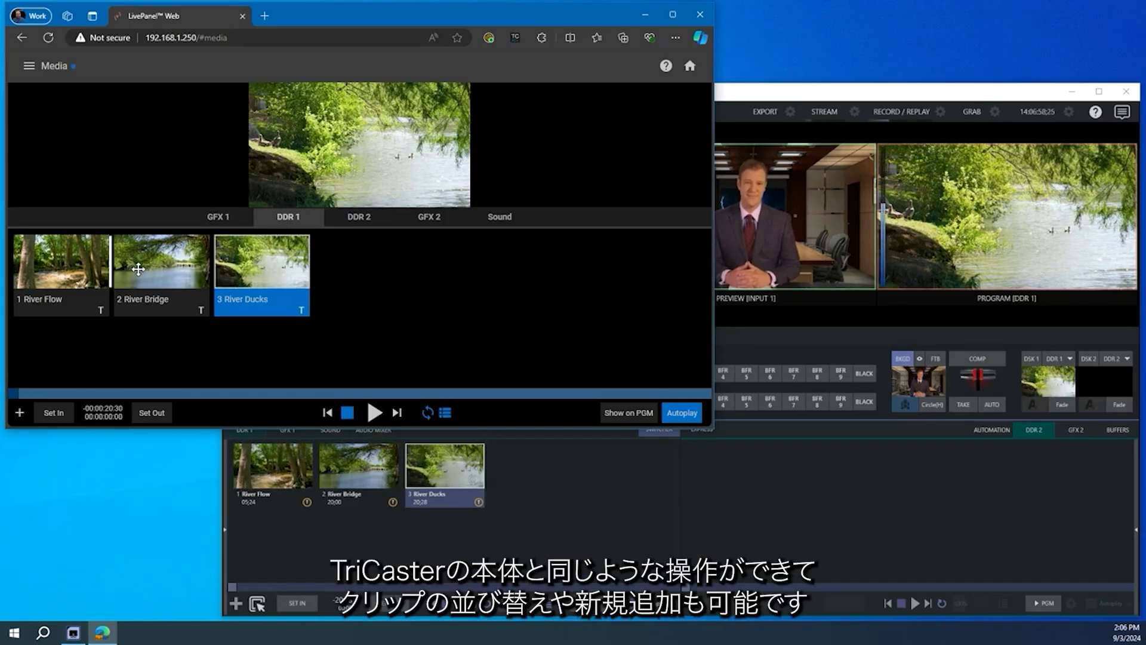
left_click(20, 412)
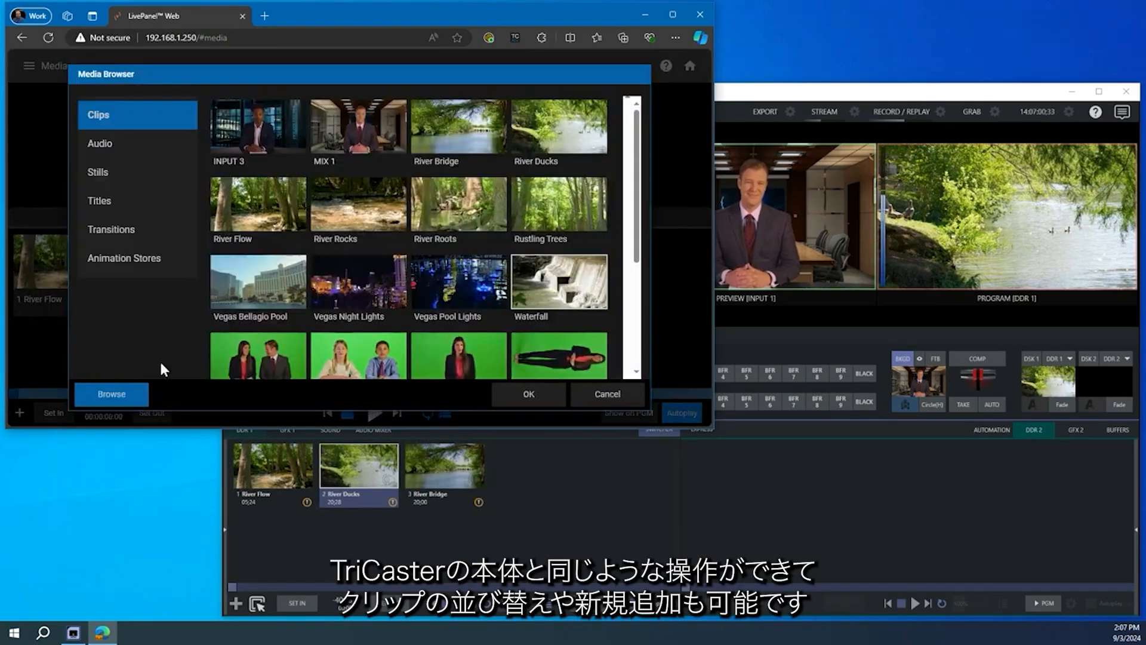
left_click(422, 282)
left_click(527, 393)
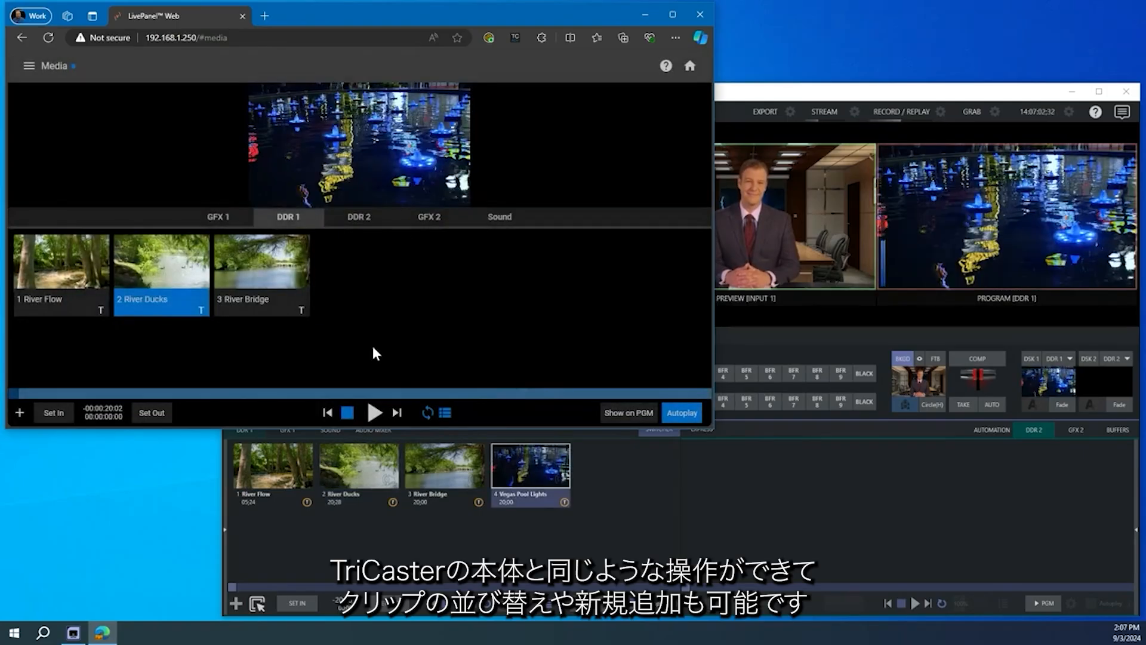
Move Vegas Pool Lights to second place in the playlist and scrub playback to about 00:00:06:30
left_click_drag(370, 272, 123, 285)
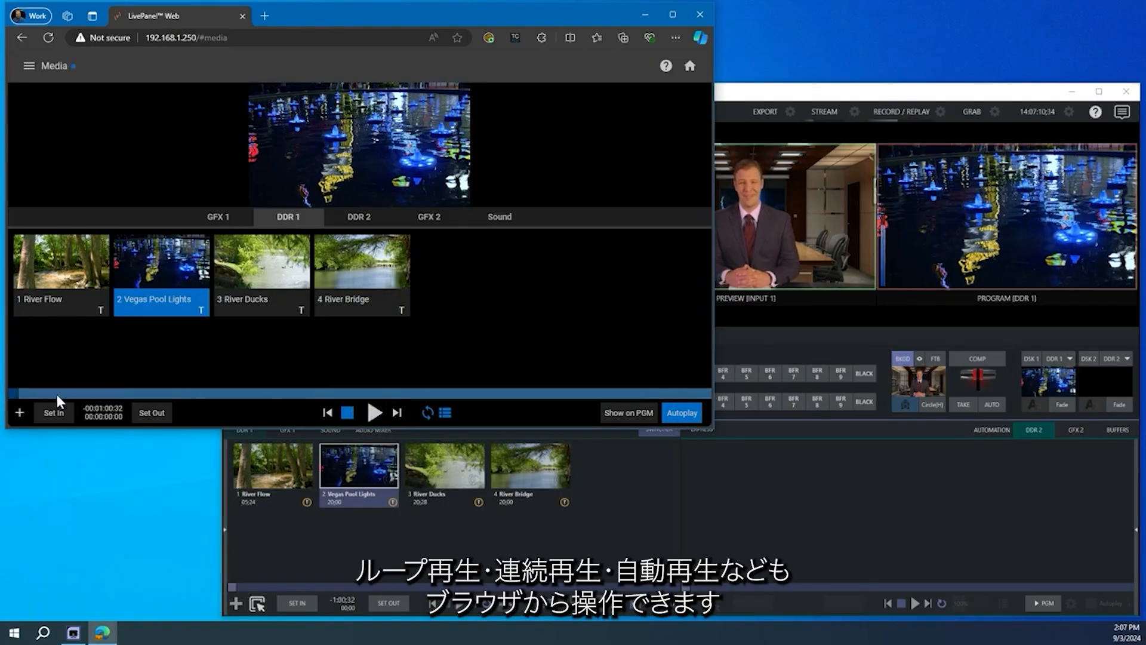
mouse_move(221, 393)
left_mouse_down()
mouse_move(341, 381)
mouse_move(200, 394)
mouse_move(393, 393)
mouse_move(239, 393)
left_mouse_up()
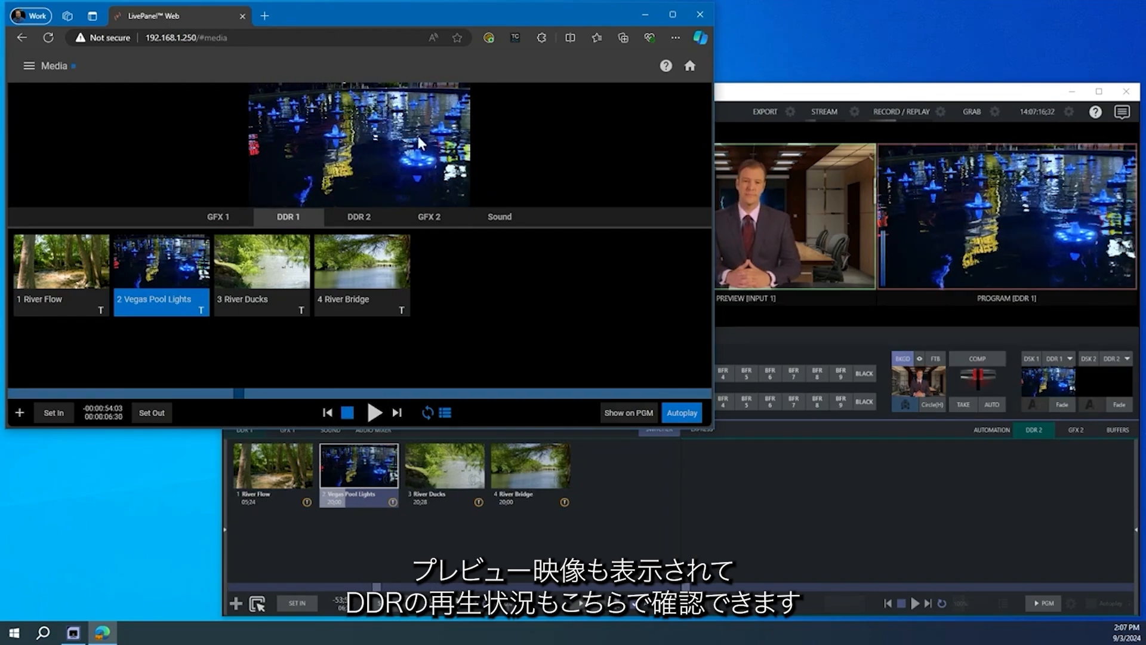